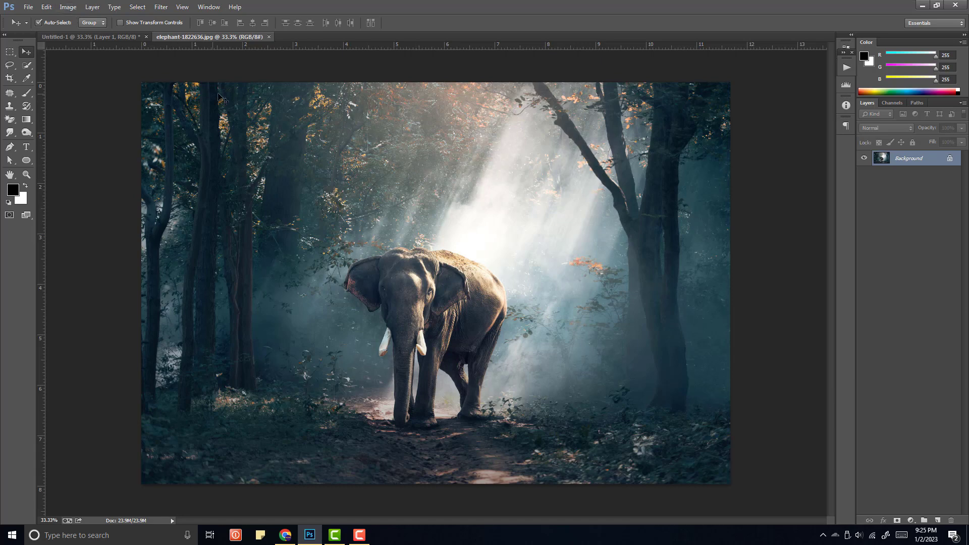
Open the elephant photo's image size settings and turn off resampling
{"action": "left_click", "coordinate": [67, 8]}
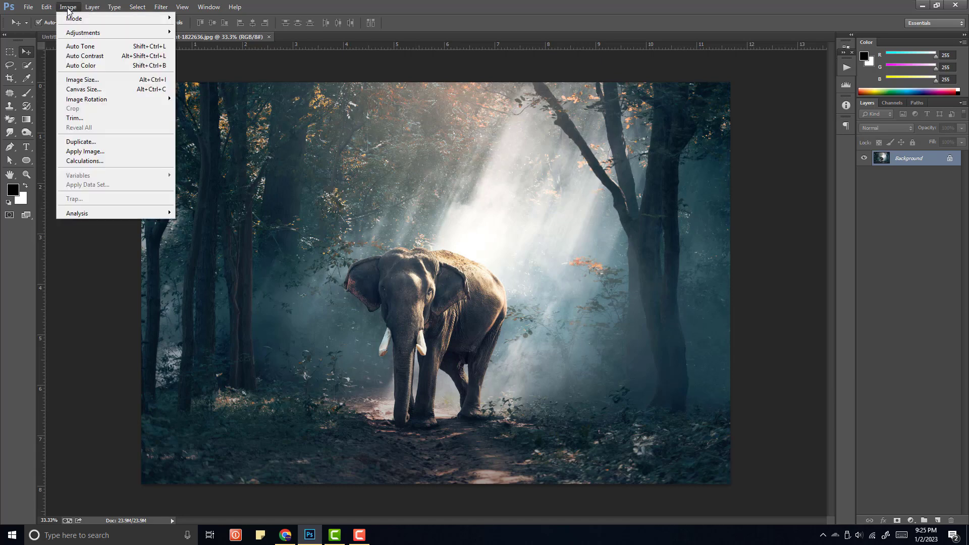
{"action": "left_click", "coordinate": [80, 80]}
{"action": "left_click_drag", "start_coordinate": [528, 60], "coordinate": [510, 60]}
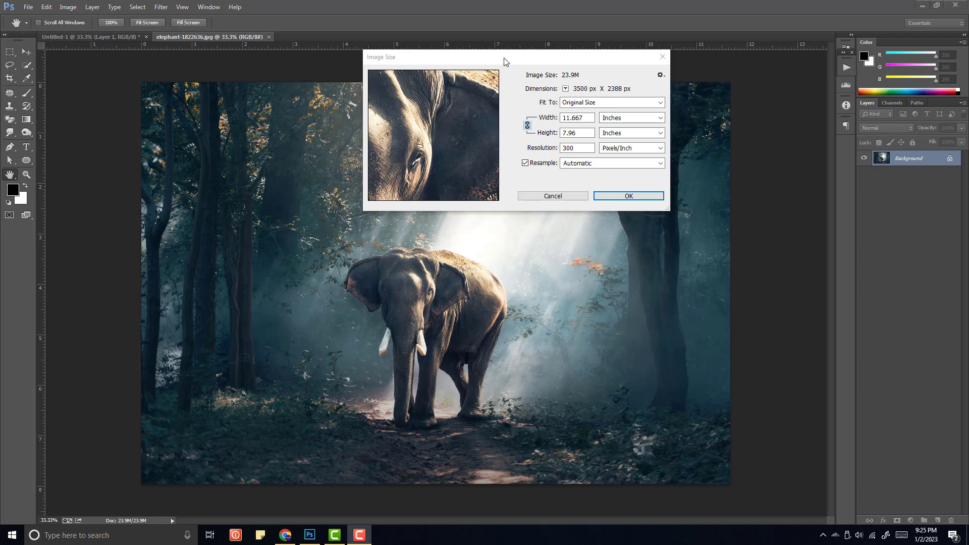
{"action": "left_click_drag", "start_coordinate": [505, 61], "coordinate": [475, 85]}
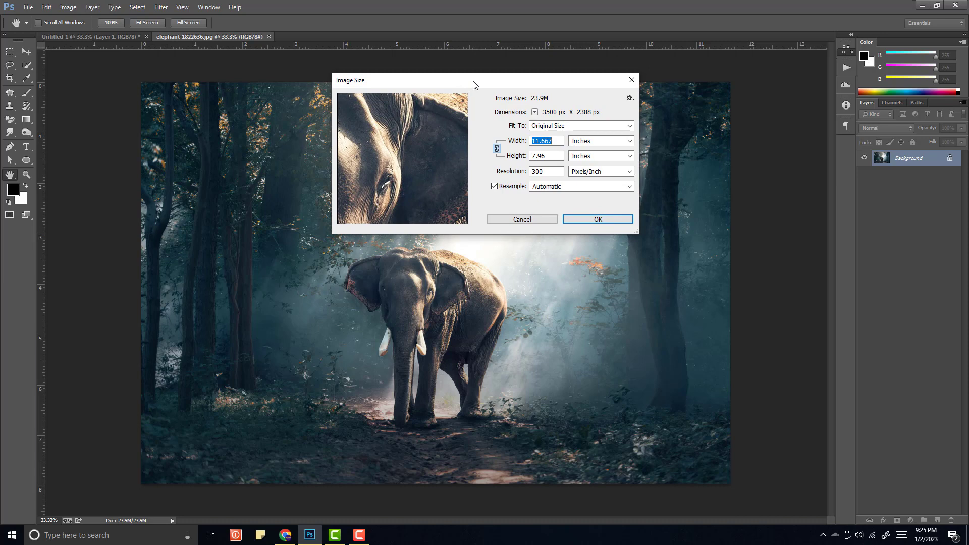
{"action": "left_click_drag", "start_coordinate": [474, 85], "coordinate": [472, 77]}
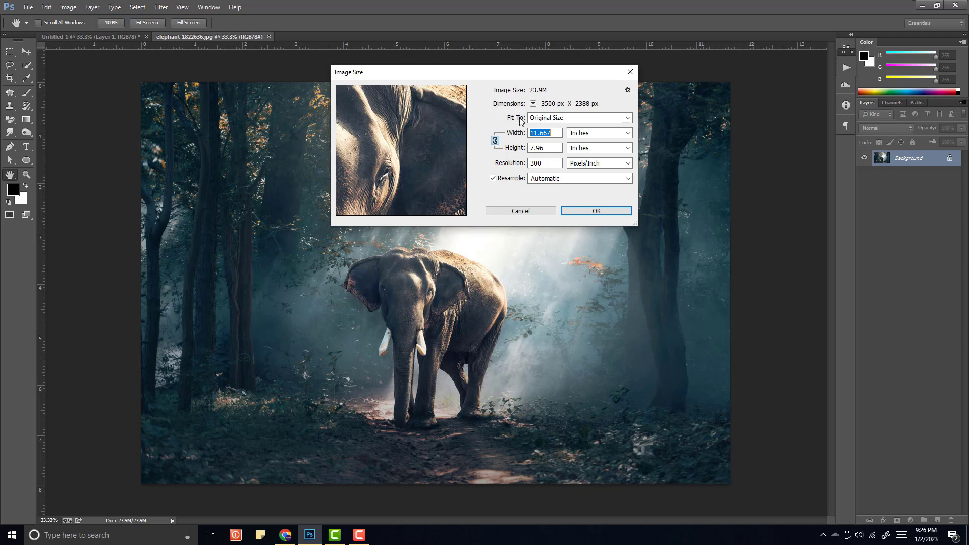
{"action": "left_click", "coordinate": [493, 178]}
Set the image resolution to 100 pixels/inch with resampling off
{"action": "key", "text": "shift+Tab"}
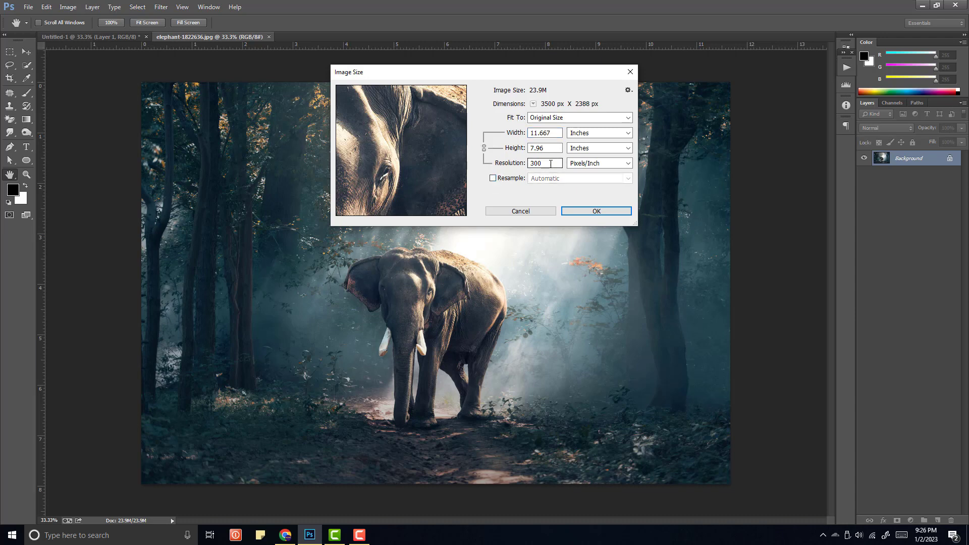
{"action": "type", "text": "100"}
{"action": "left_click", "coordinate": [539, 147]}
{"action": "key", "text": "shift+Tab"}
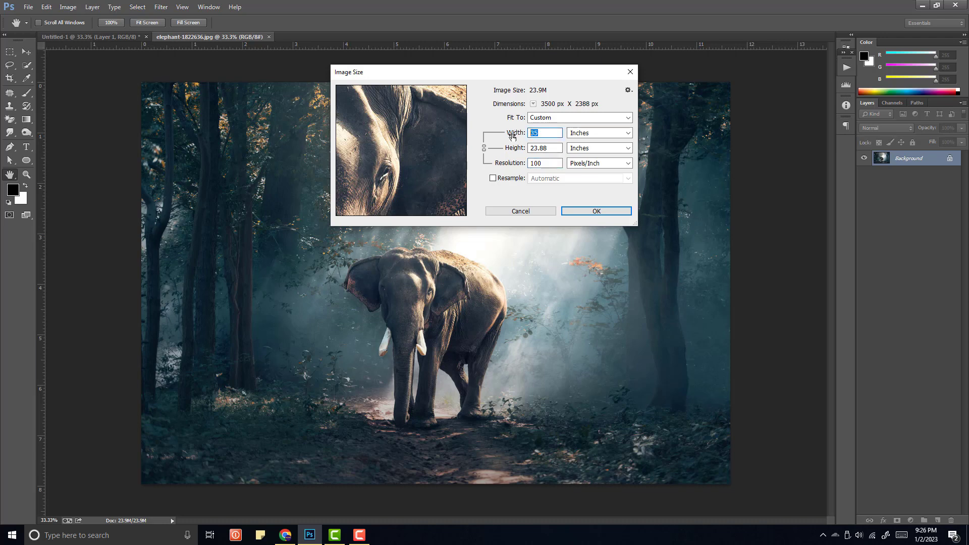
Examine the width and height in inches that go with the 100 pixels/inch resolution
{"action": "left_click", "coordinate": [549, 148]}
{"action": "key", "text": "shift+Tab"}
{"action": "left_click", "coordinate": [536, 139]}
{"action": "key", "text": "Tab"}
{"action": "key", "text": "shift+Tab"}
{"action": "key", "text": "Tab"}
{"action": "key", "text": "shift+Tab"}
{"action": "key", "text": "Tab"}
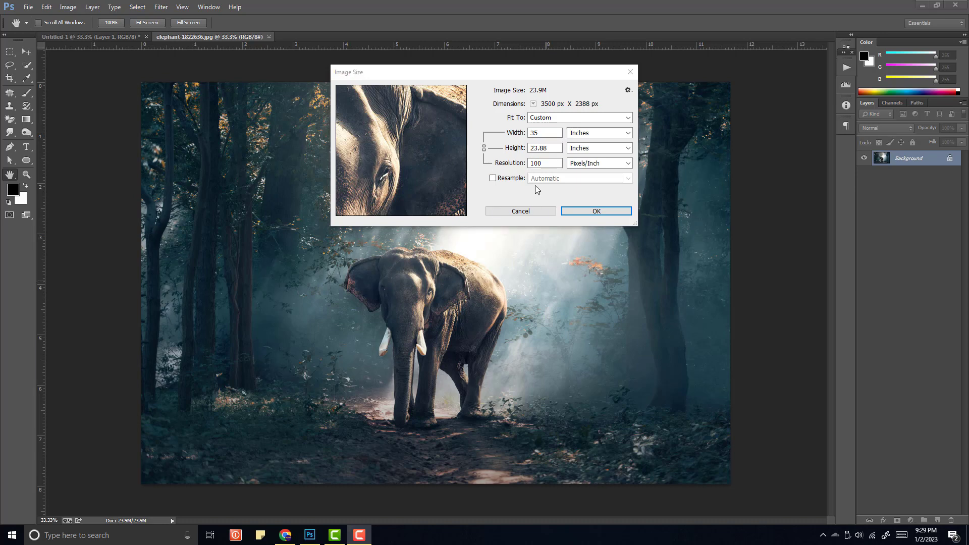
Set the resolution to 72 pixels/inch and review the matching width and height
{"action": "double_click", "coordinate": [538, 163]}
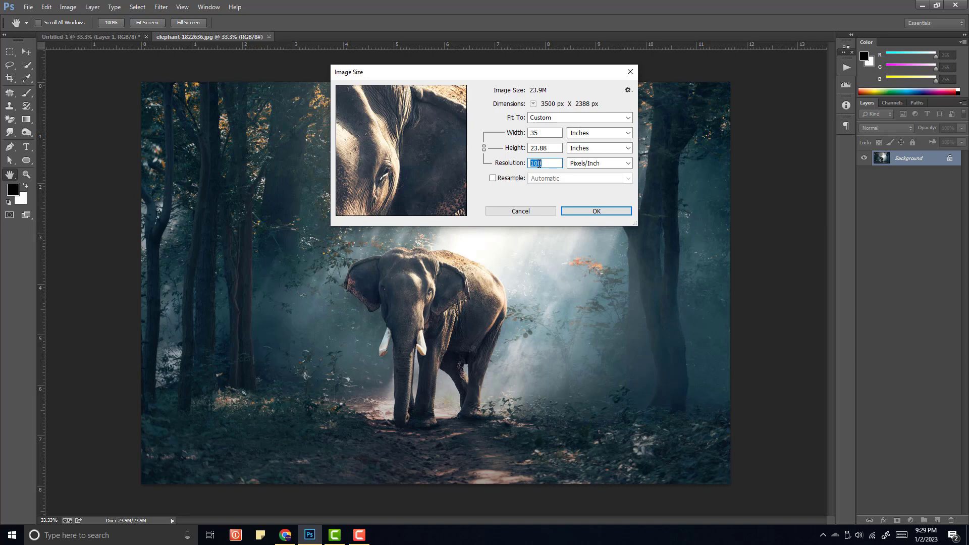
{"action": "type", "text": "72"}
{"action": "key", "text": "shift+Tab"}
{"action": "key", "text": "shift+Tab"}
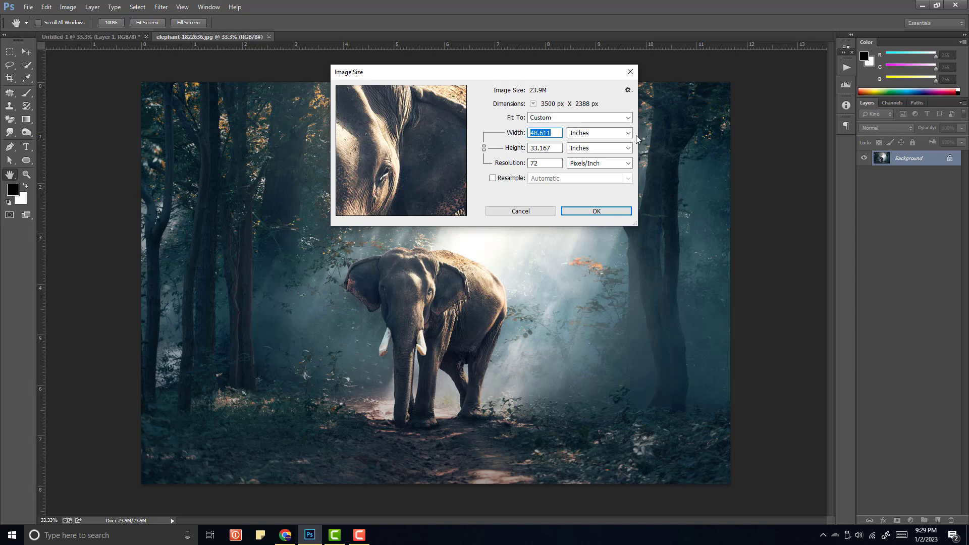
{"action": "key", "text": "Tab"}
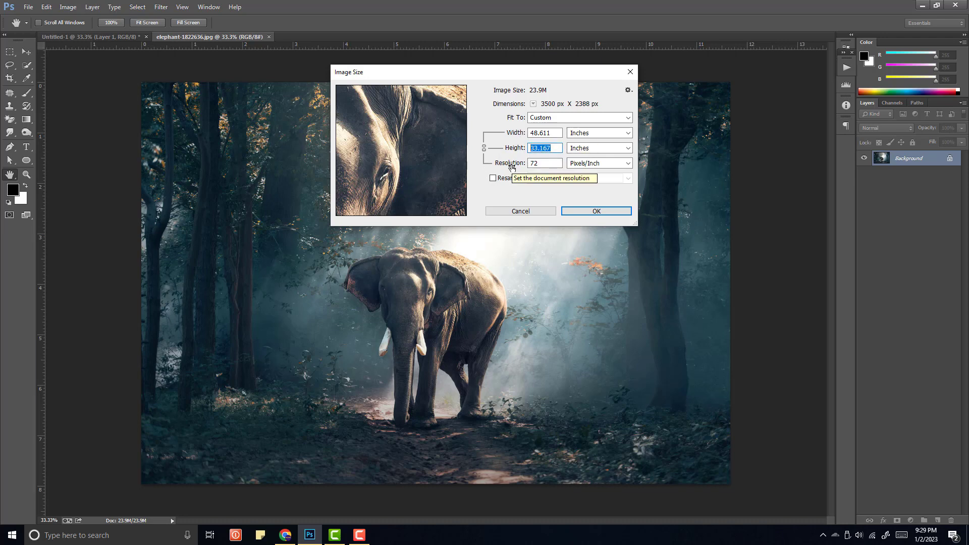
{"action": "left_click", "coordinate": [558, 148]}
{"action": "left_click", "coordinate": [507, 149]}
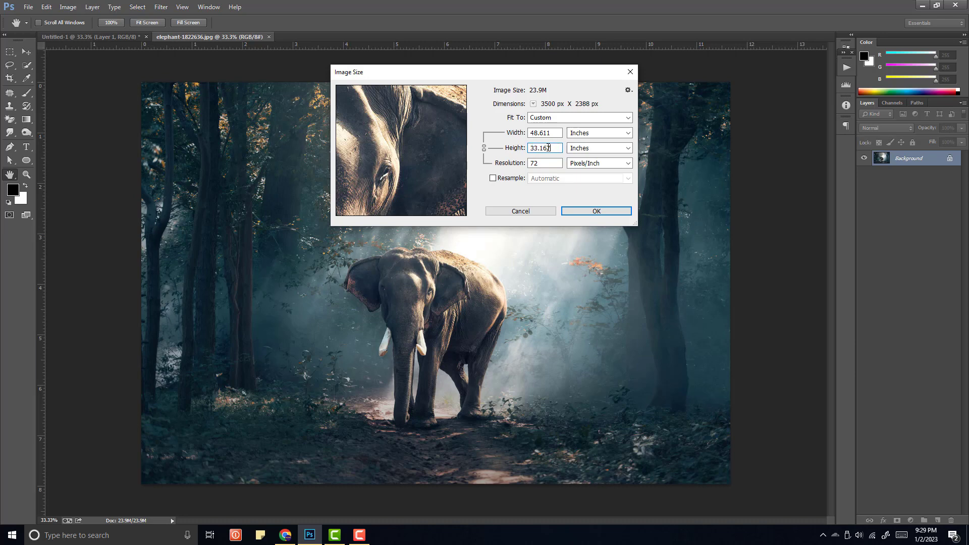
{"action": "key", "text": "shift+Tab"}
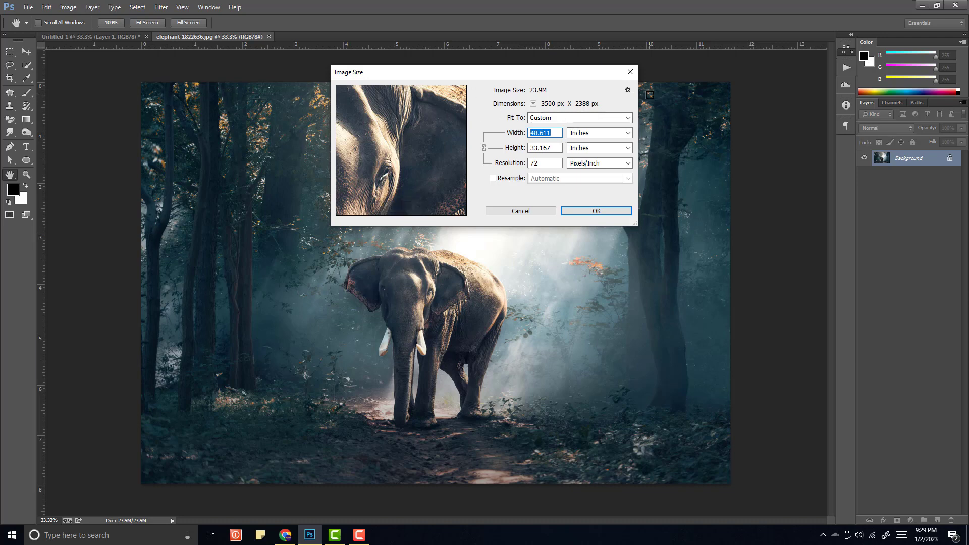
{"action": "key", "text": "Tab"}
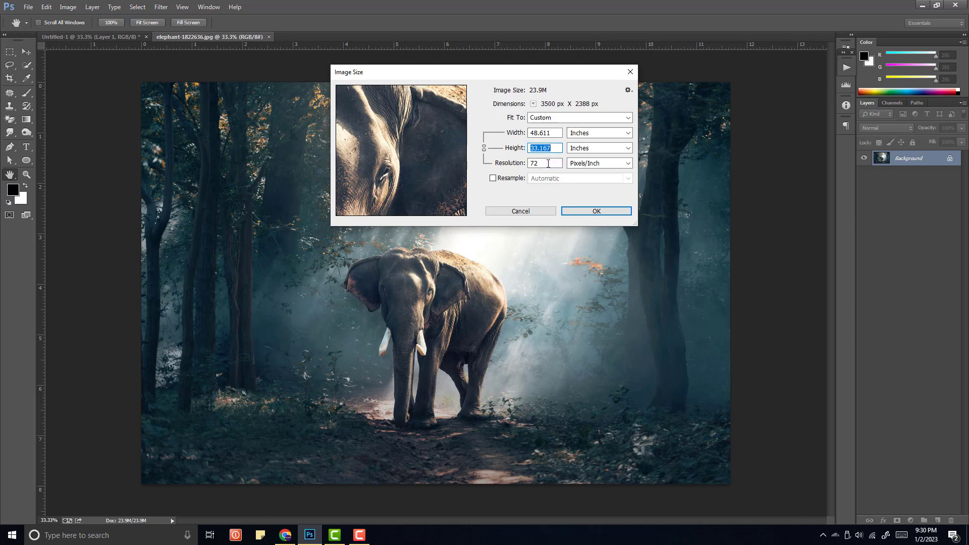
Set the resolution to 300 pixels/inch and review the matching width and height
{"action": "key", "text": "Tab"}
{"action": "type", "text": "300"}
{"action": "double_click", "coordinate": [541, 132]}
{"action": "double_click", "coordinate": [551, 147]}
{"action": "key", "text": "shift+Tab"}
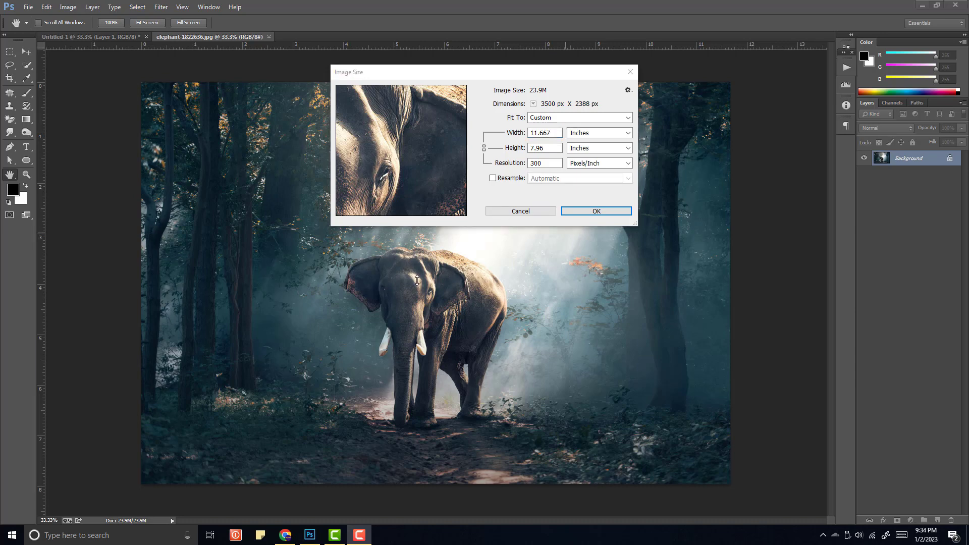
Set the resolution to 72 pixels/inch, turn resampling back on, and apply the image size
{"action": "left_click", "coordinate": [462, 115]}
{"action": "left_click", "coordinate": [493, 164]}
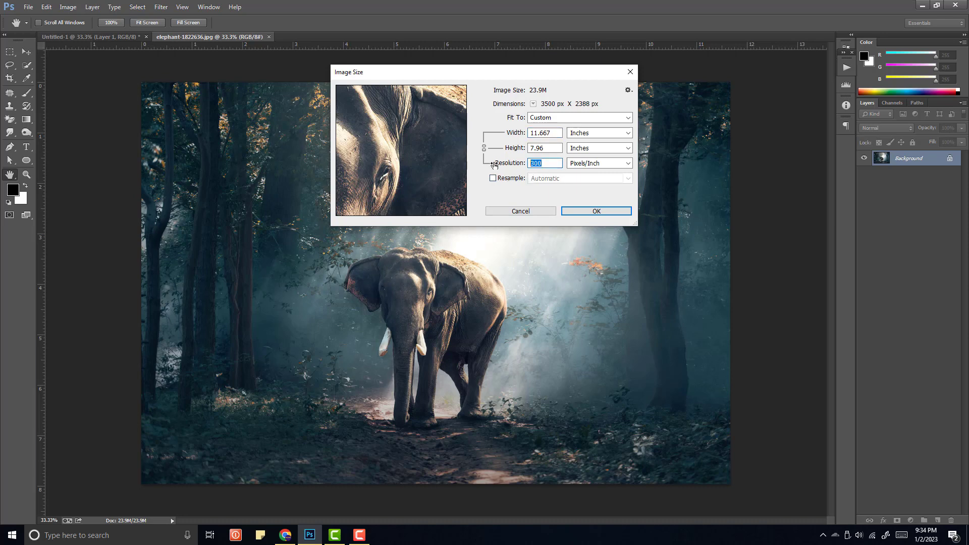
{"action": "type", "text": "72"}
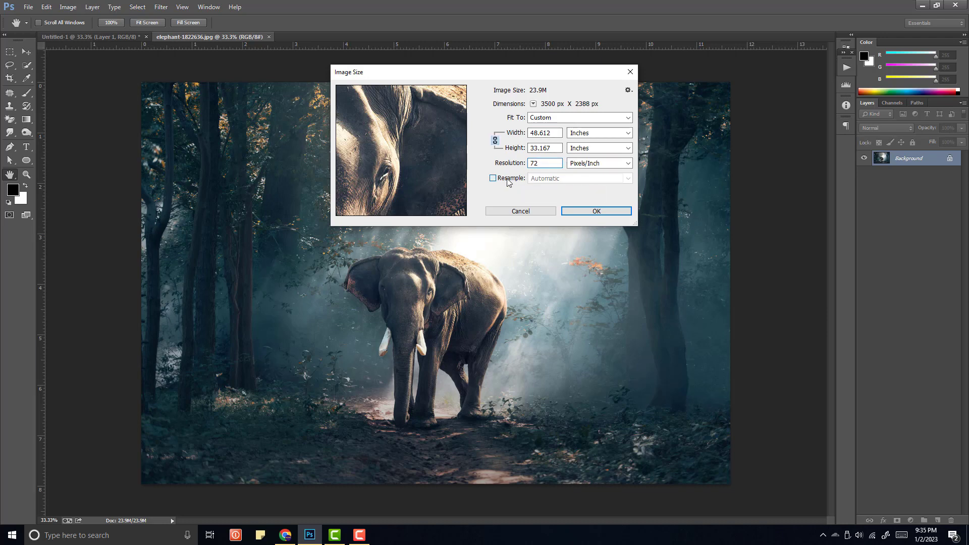
{"action": "left_click", "coordinate": [507, 179]}
{"action": "left_click", "coordinate": [596, 214]}
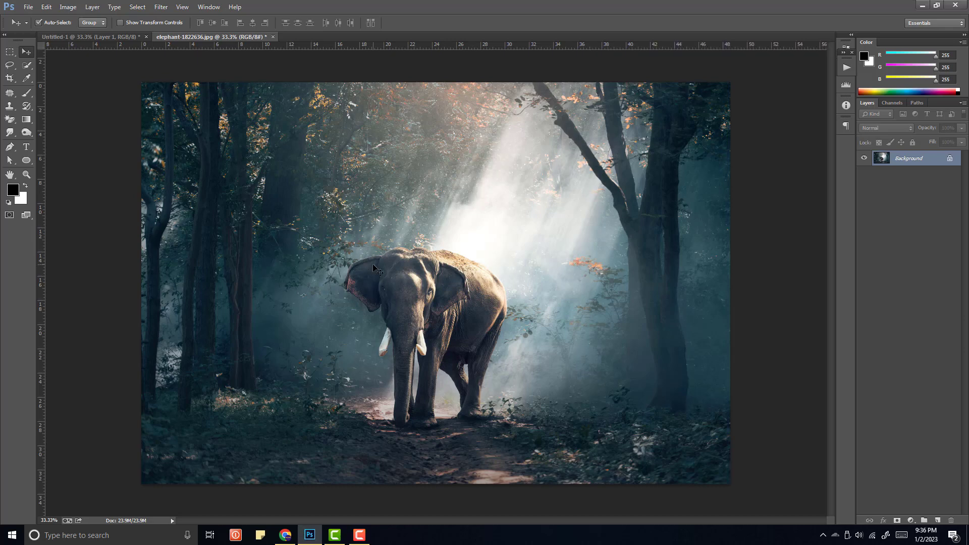
Try cropping the image to 48 in by 30 in at 72 px/in, and undo the crop
{"action": "key", "text": "c"}
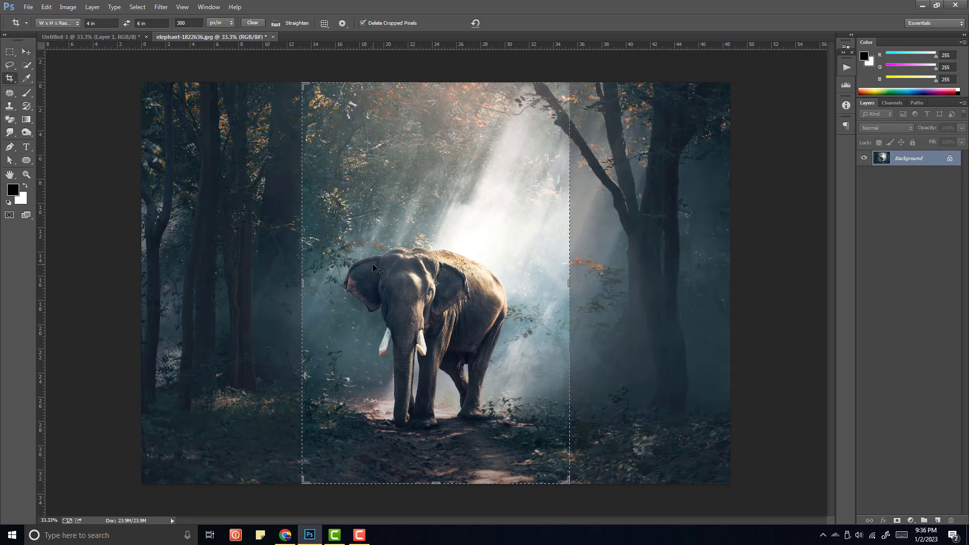
{"action": "left_click", "coordinate": [102, 23]}
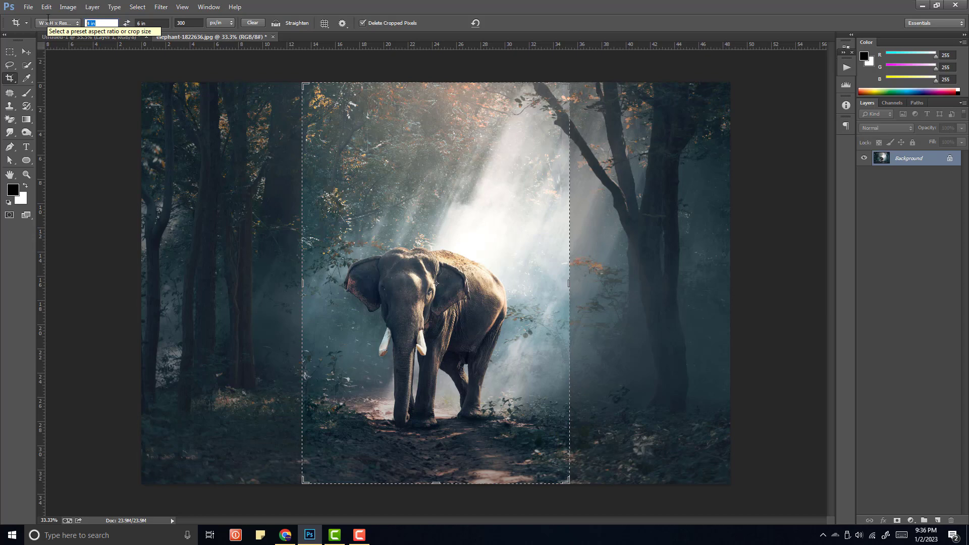
{"action": "type", "text": "48"}
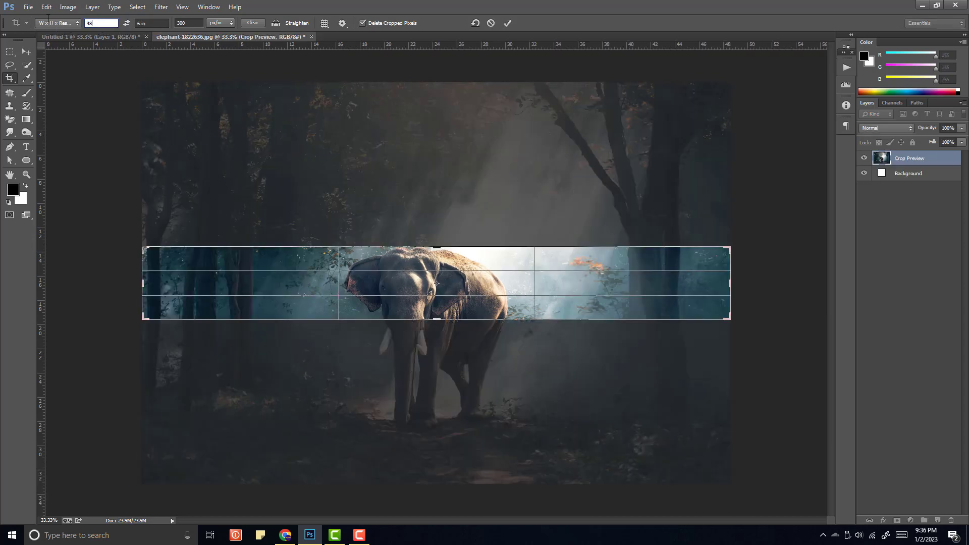
{"action": "key", "text": "Tab"}
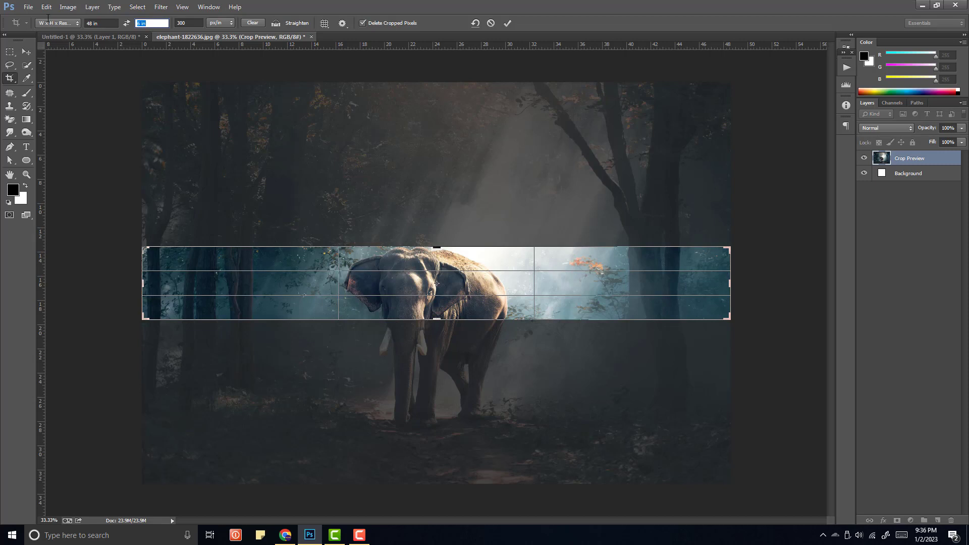
{"action": "type", "text": "30 in"}
{"action": "key", "text": "Tab"}
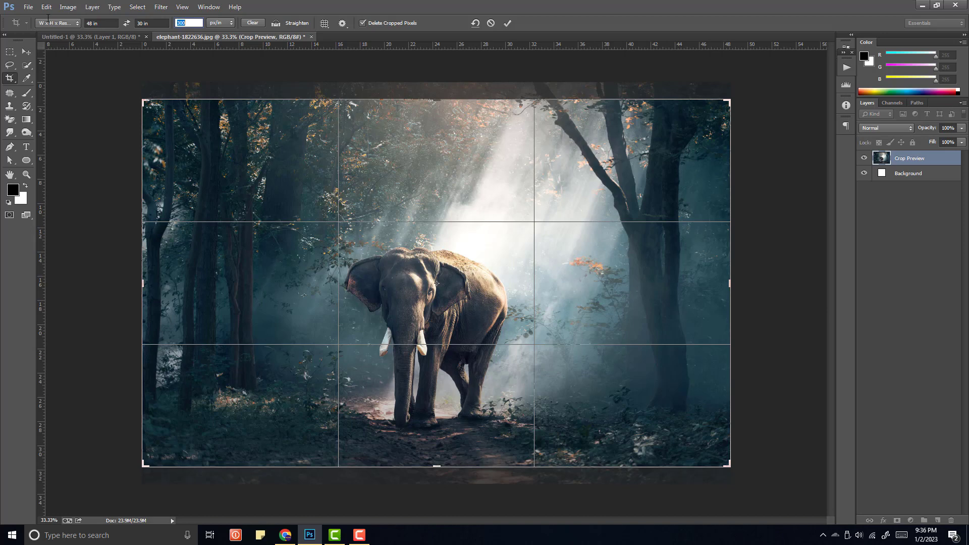
{"action": "type", "text": "72"}
{"action": "key", "text": "Return"}
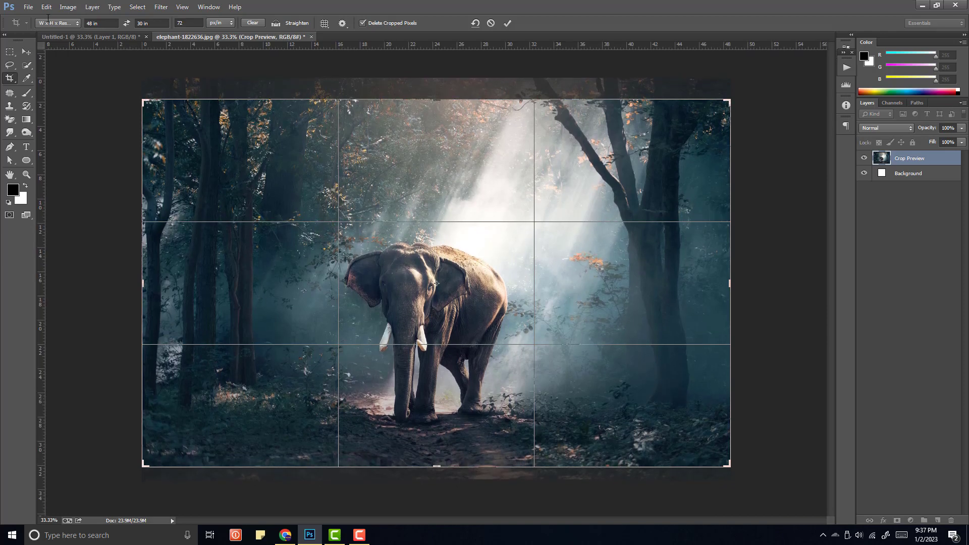
{"action": "key", "text": "Return"}
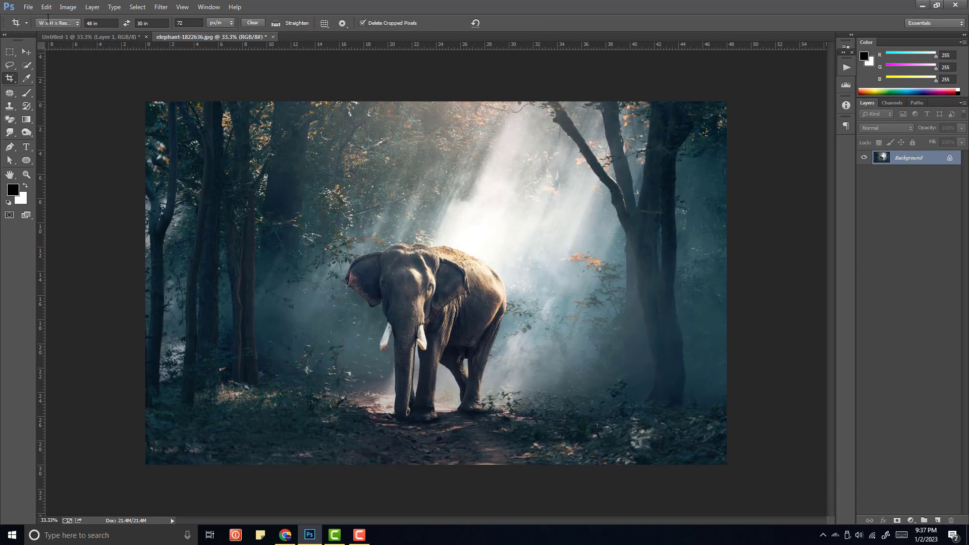
{"action": "key", "text": "ctrl+z"}
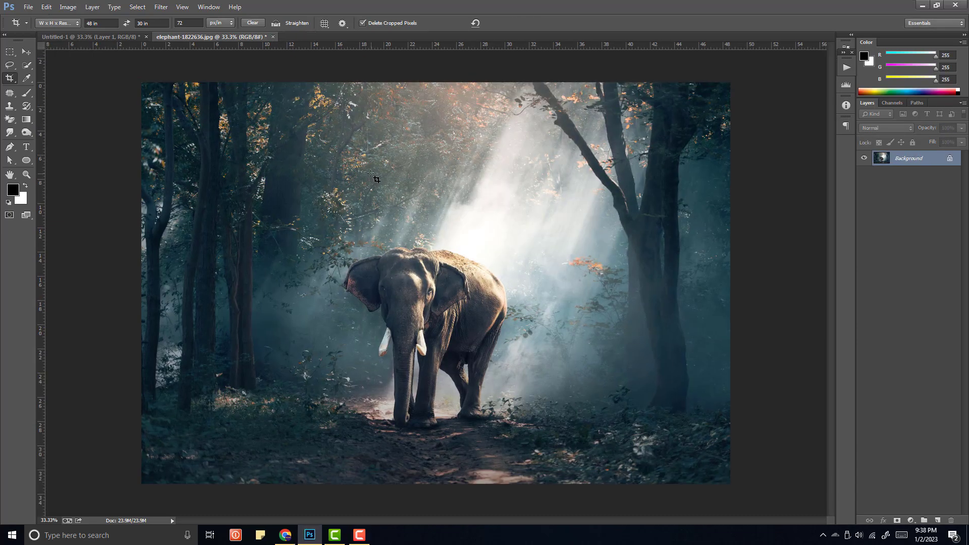
Change the image resolution to 300 pixels/inch with resampling off, re-enable resampling, and apply the image size
{"action": "left_click", "coordinate": [68, 8]}
{"action": "left_click", "coordinate": [82, 80]}
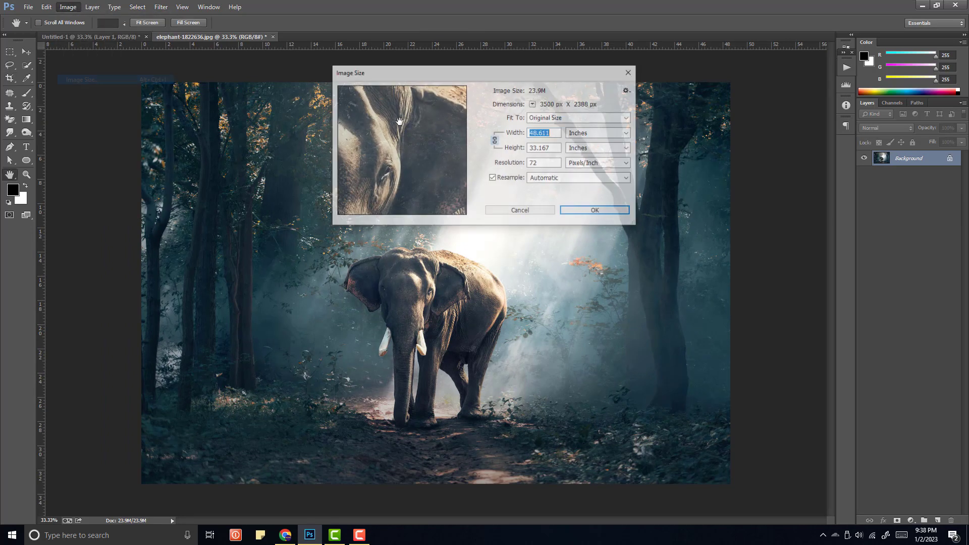
{"action": "left_click", "coordinate": [493, 178]}
{"action": "left_click", "coordinate": [499, 164]}
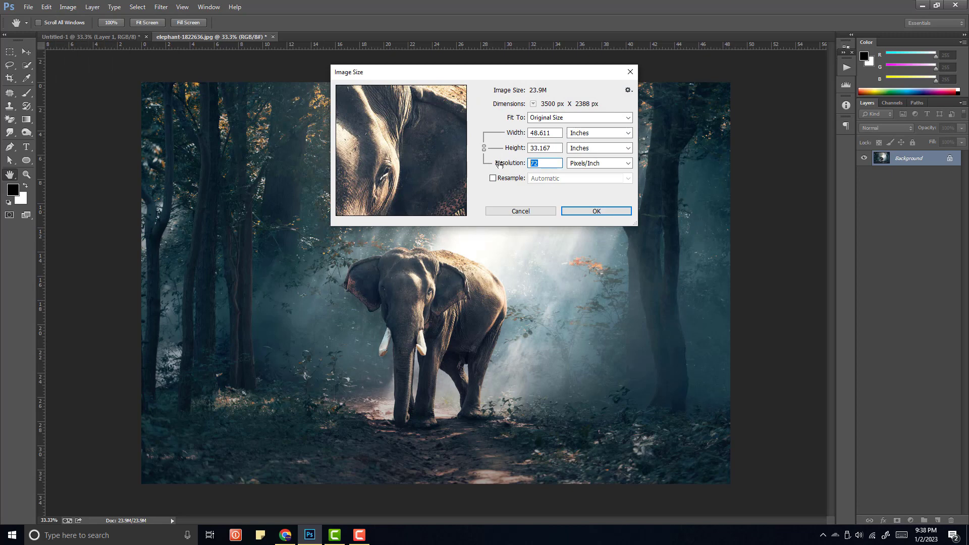
{"action": "type", "text": "300"}
{"action": "left_click", "coordinate": [493, 178]}
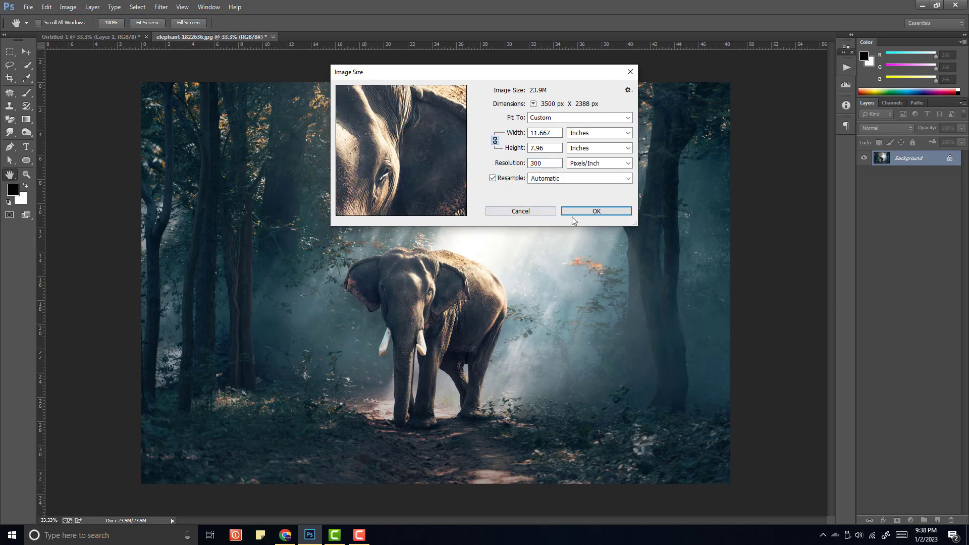
{"action": "left_click", "coordinate": [580, 211]}
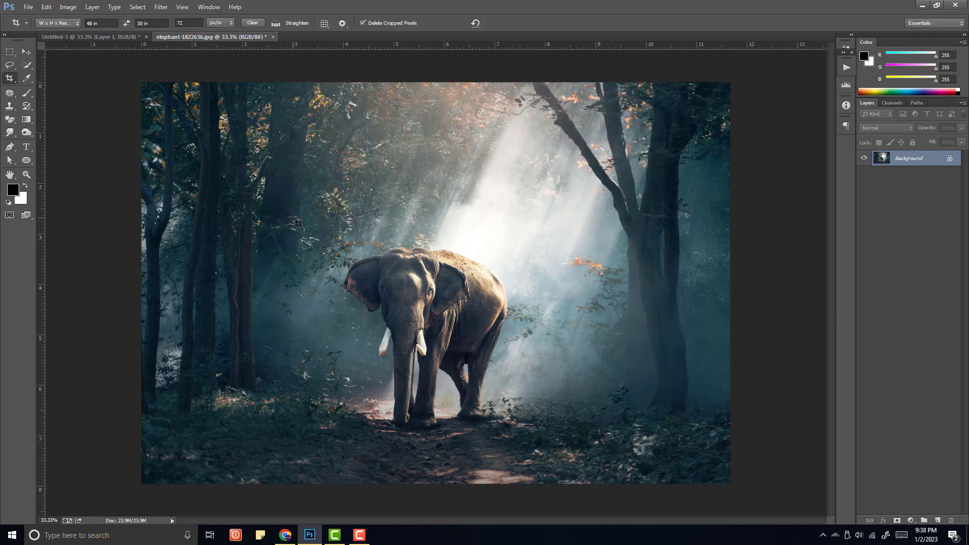
Crop the image to 12 in by 8 in at 300 px/in
{"action": "key", "text": "Return"}
{"action": "type", "text": "12"}
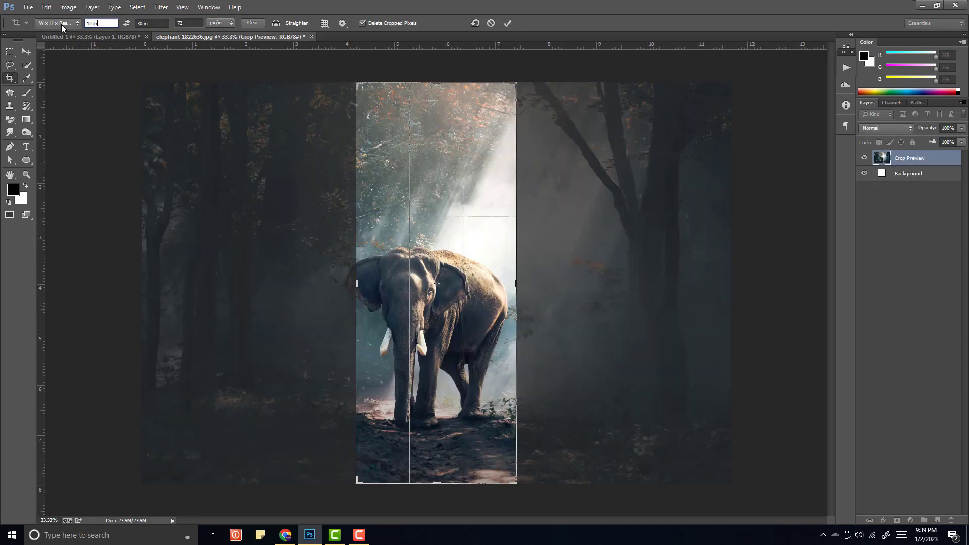
{"action": "key", "text": "Tab"}
{"action": "type", "text": "8"}
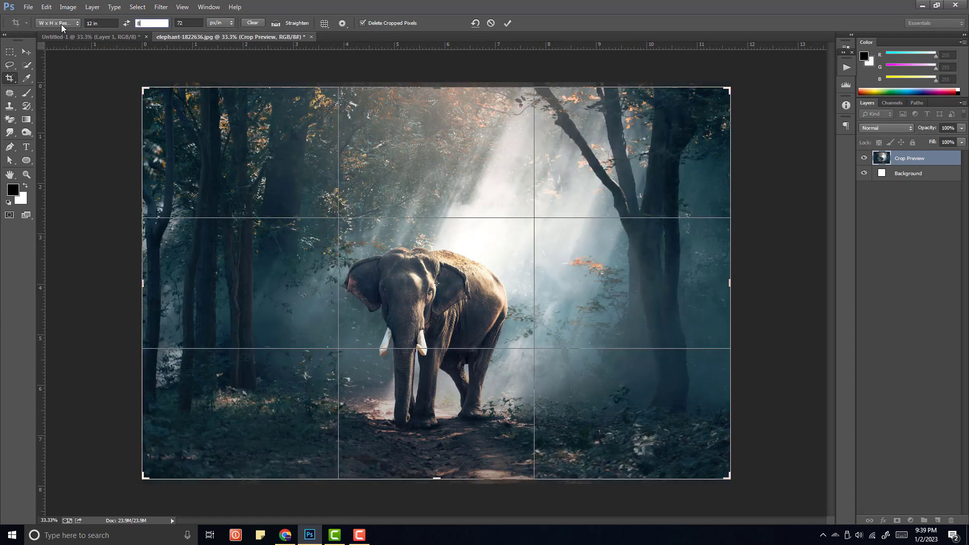
{"action": "key", "text": "Tab"}
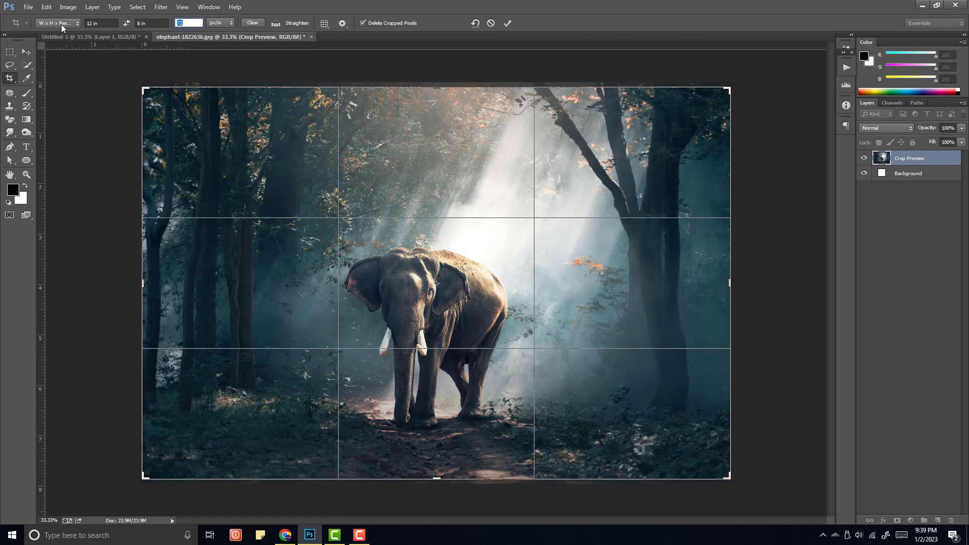
{"action": "type", "text": "300"}
{"action": "key", "text": "Tab"}
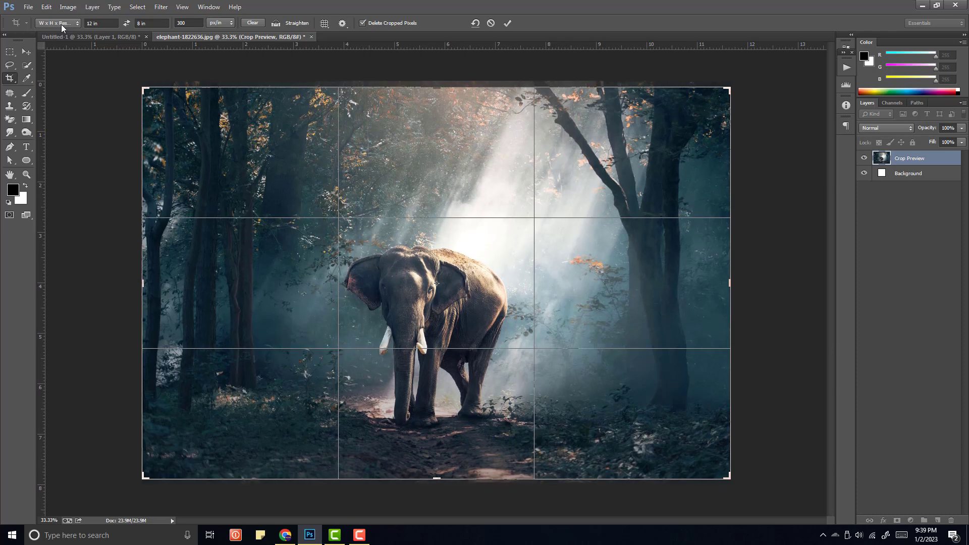
{"action": "key", "text": "Return"}
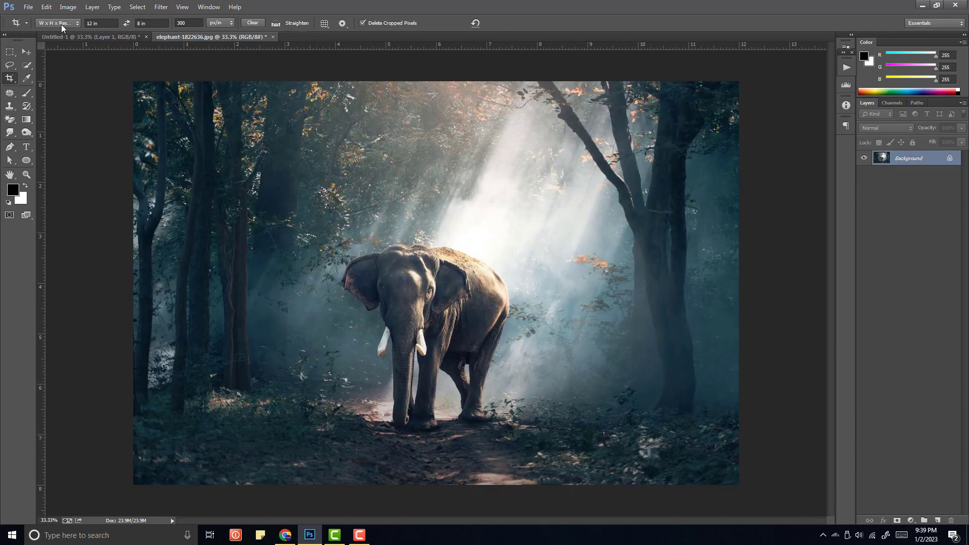